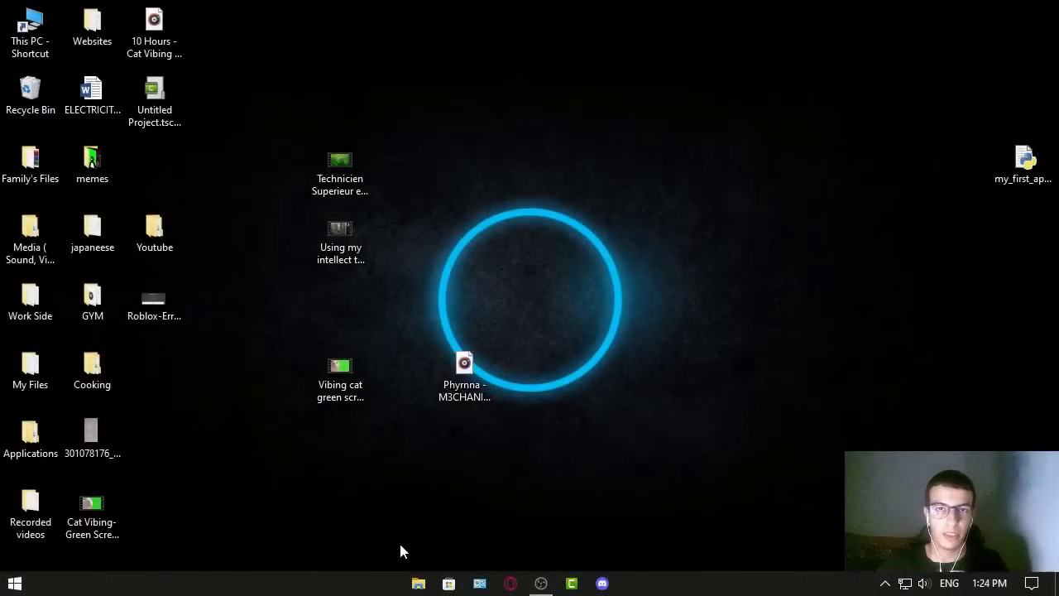
Open File Explorer and navigate to C:\Users\<your user>\AppData\Local
{"action": "left_click", "coordinate": [418, 584]}
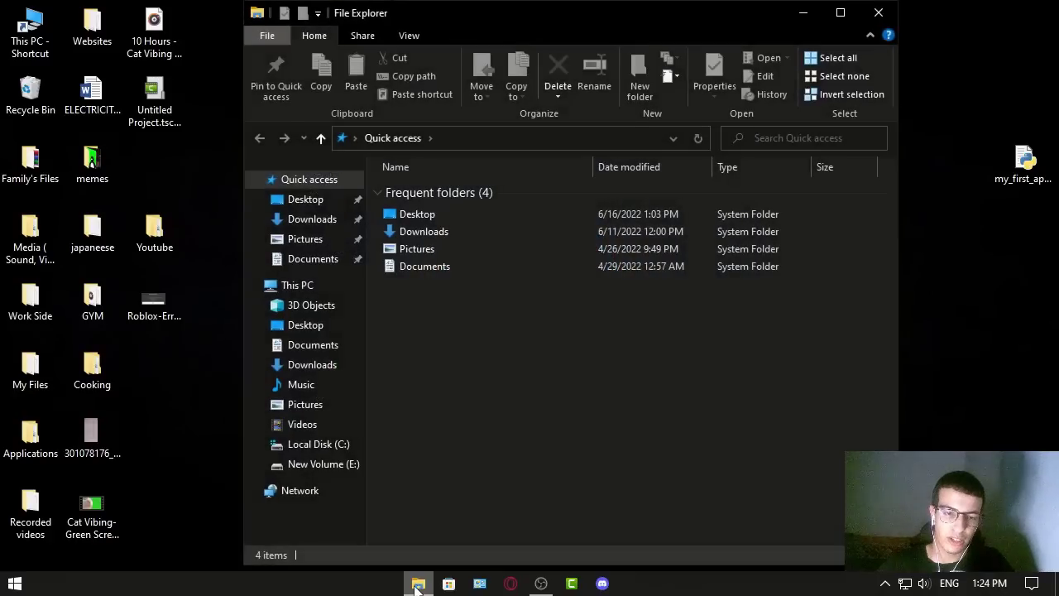
{"action": "left_click", "coordinate": [297, 285]}
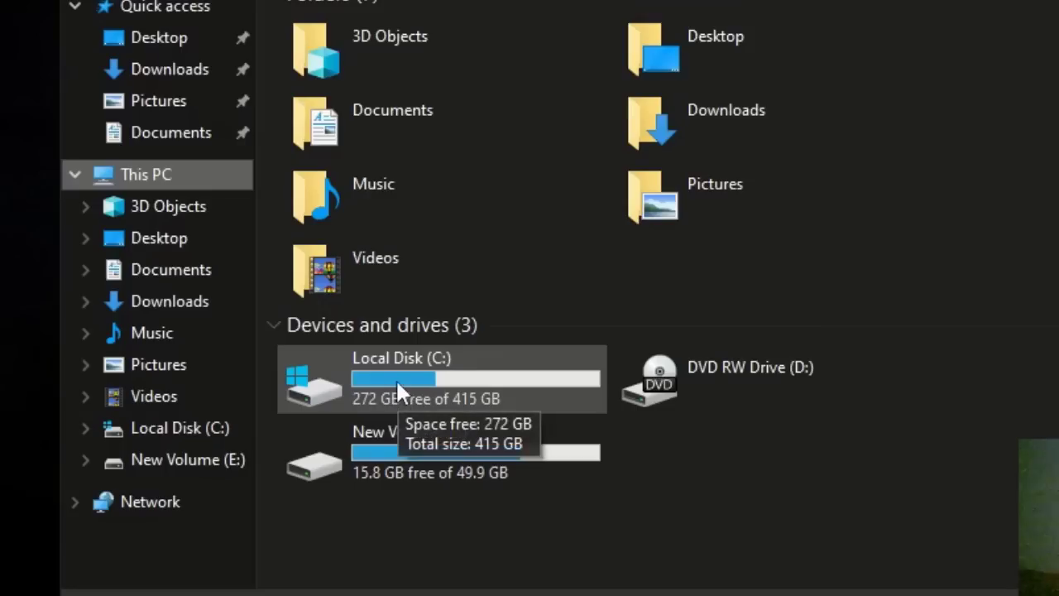
{"action": "mouse_move", "coordinate": [442, 378]}
{"action": "double_click", "coordinate": [416, 368]}
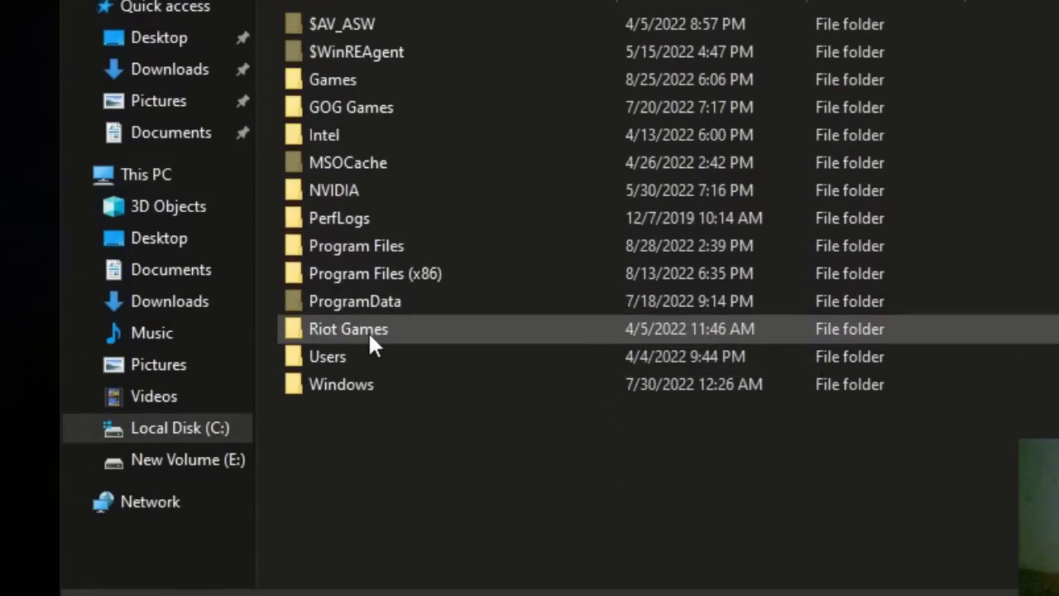
{"action": "double_click", "coordinate": [352, 357]}
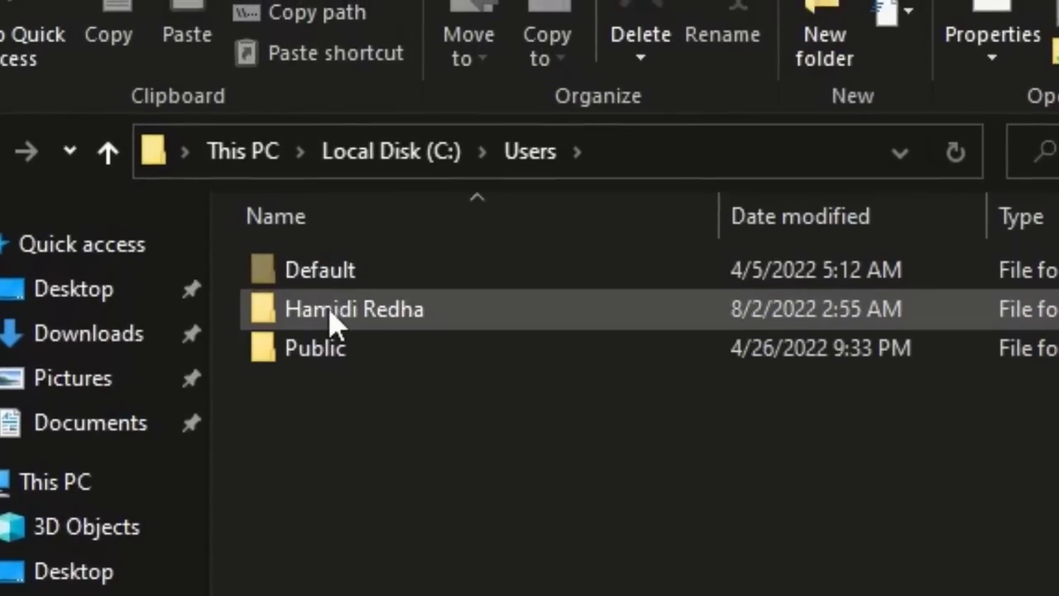
{"action": "double_click", "coordinate": [377, 322]}
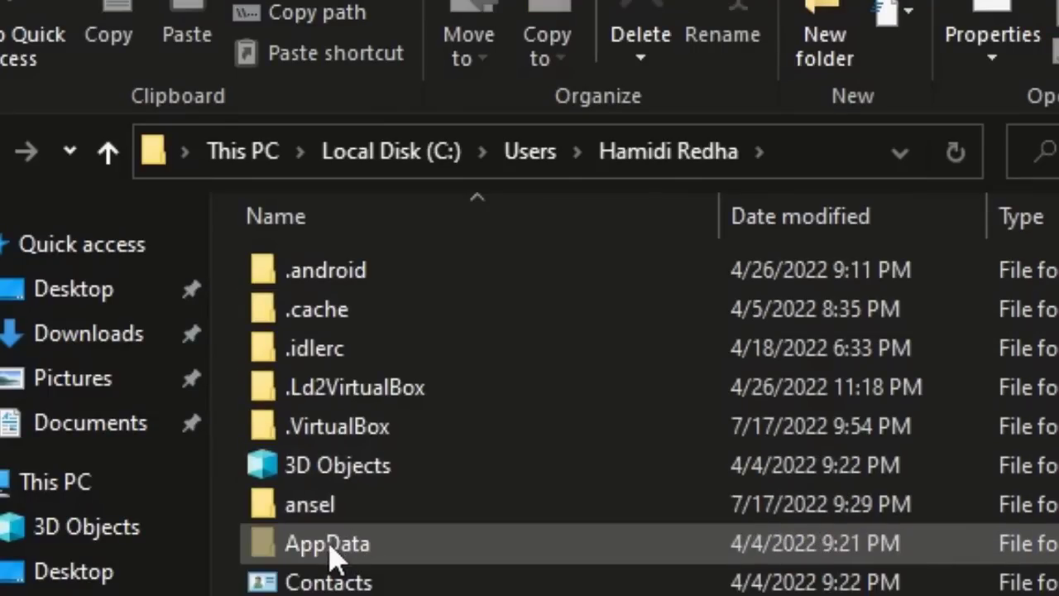
{"action": "left_click", "coordinate": [332, 556]}
{"action": "double_click", "coordinate": [332, 552]}
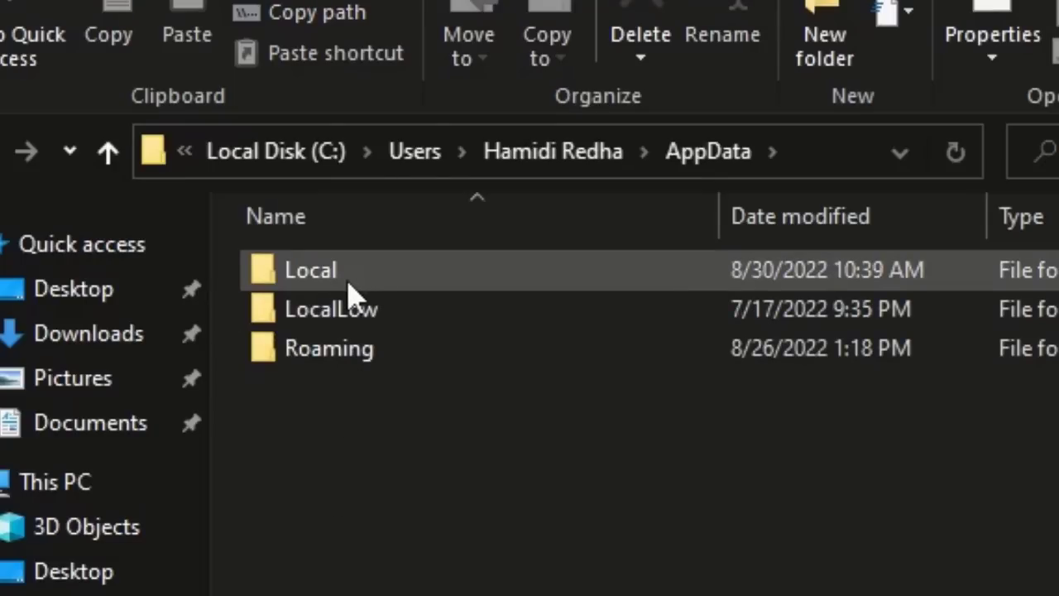
{"action": "double_click", "coordinate": [348, 285]}
Scroll through the Local folder and select the Roblox folder
{"action": "scroll", "coordinate": [339, 406], "scroll_direction": "down", "scroll_amount": 5}
{"action": "scroll", "coordinate": [440, 423], "scroll_direction": "down", "scroll_amount": 5}
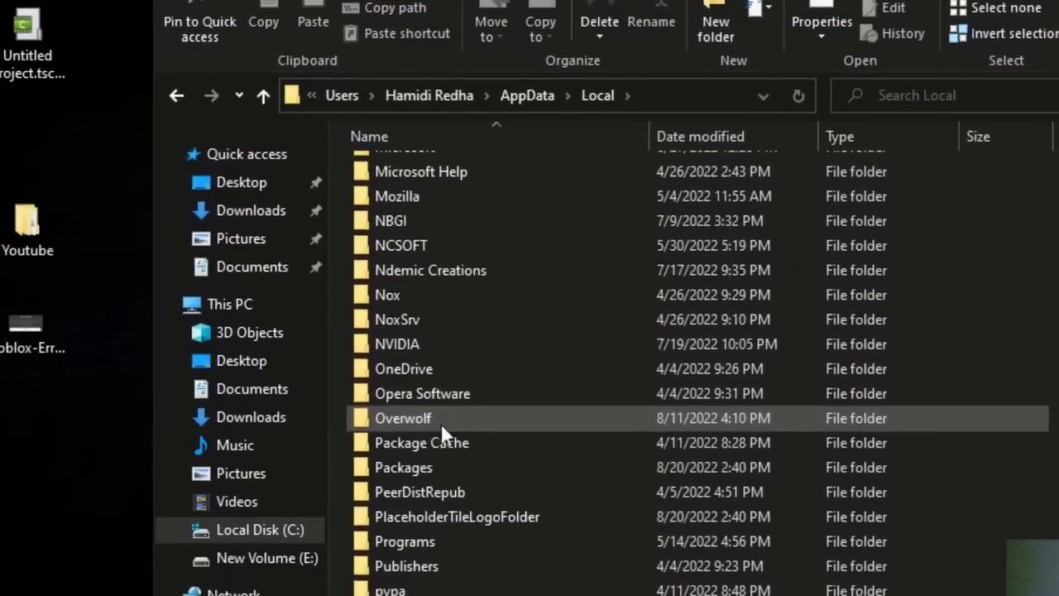
{"action": "scroll", "coordinate": [440, 447], "scroll_direction": "down", "scroll_amount": 3}
{"action": "scroll", "coordinate": [397, 496], "scroll_direction": "down", "scroll_amount": 1}
{"action": "scroll", "coordinate": [364, 488], "scroll_direction": "down", "scroll_amount": 1}
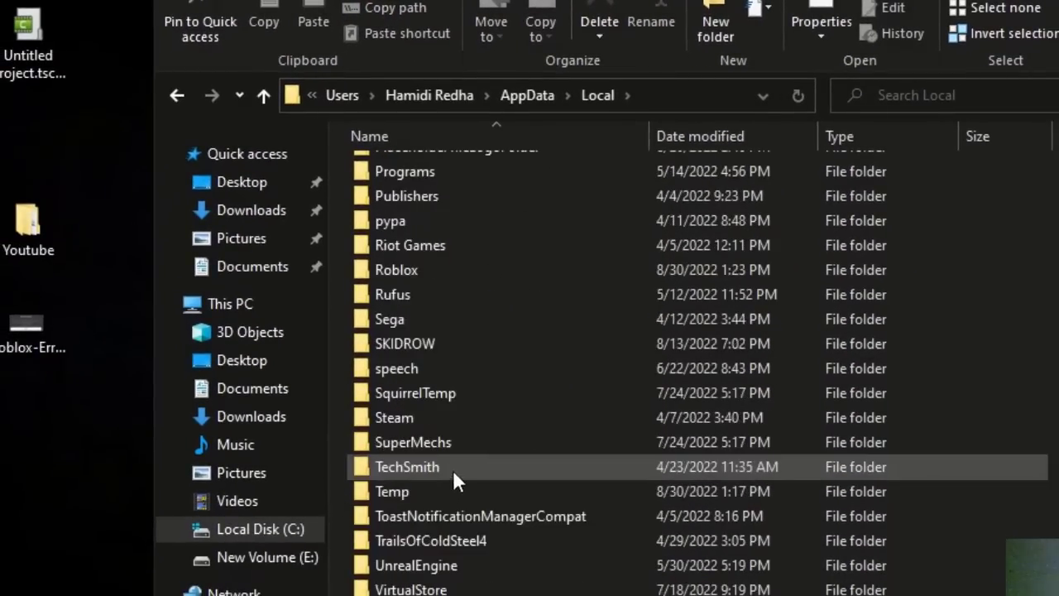
{"action": "scroll", "coordinate": [456, 406], "scroll_direction": "up", "scroll_amount": 1}
{"action": "scroll", "coordinate": [433, 361], "scroll_direction": "up", "scroll_amount": 1}
{"action": "left_click", "coordinate": [409, 338]}
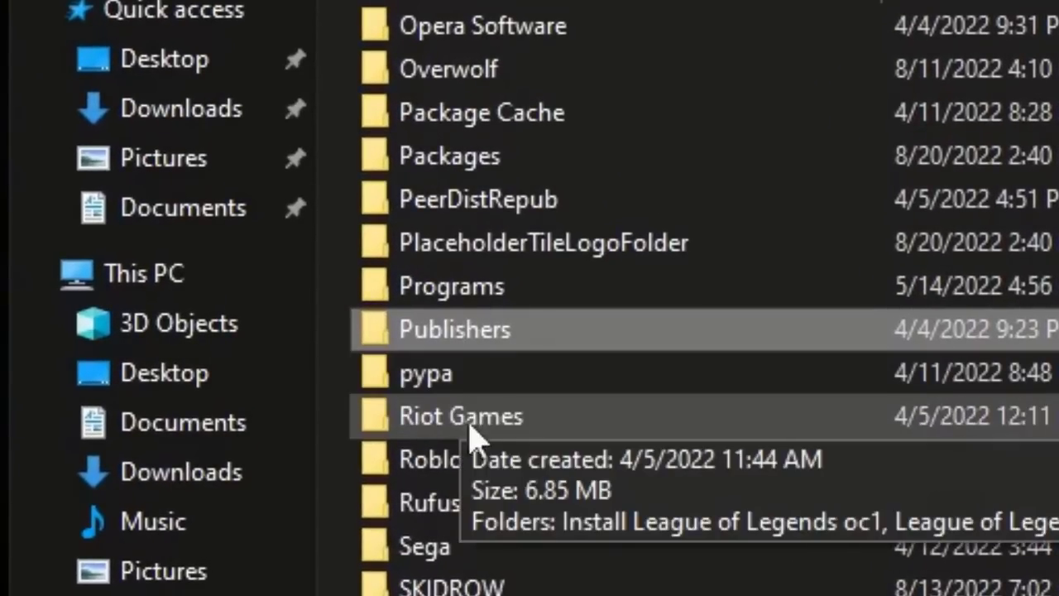
{"action": "left_click", "coordinate": [470, 461]}
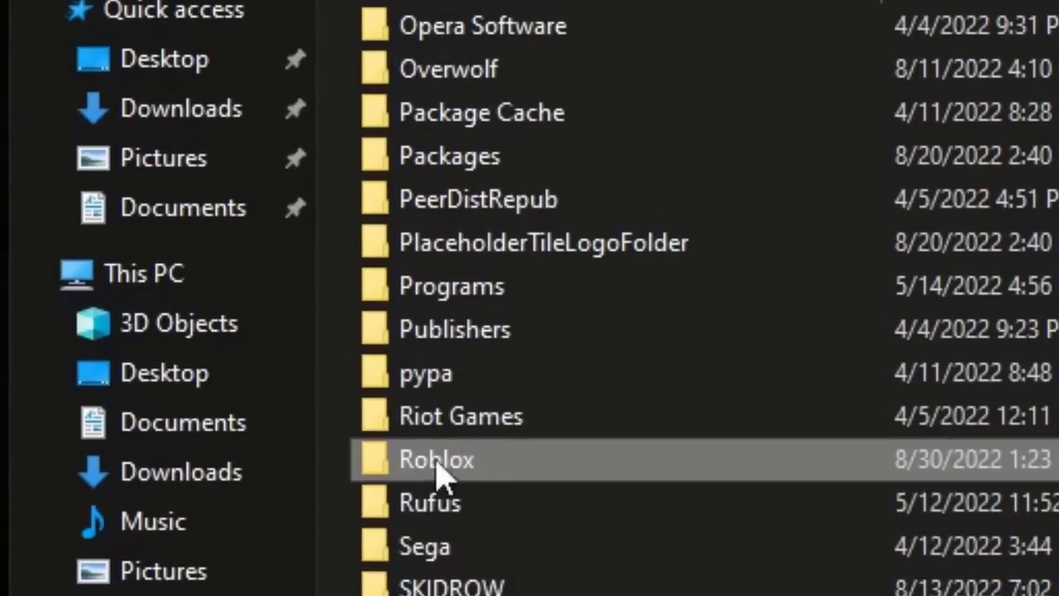
Delete AnalyticsSettings.xml, frm.cfg and GlobalBasicSettings_13.xml from the Roblox folder
{"action": "double_click", "coordinate": [515, 472]}
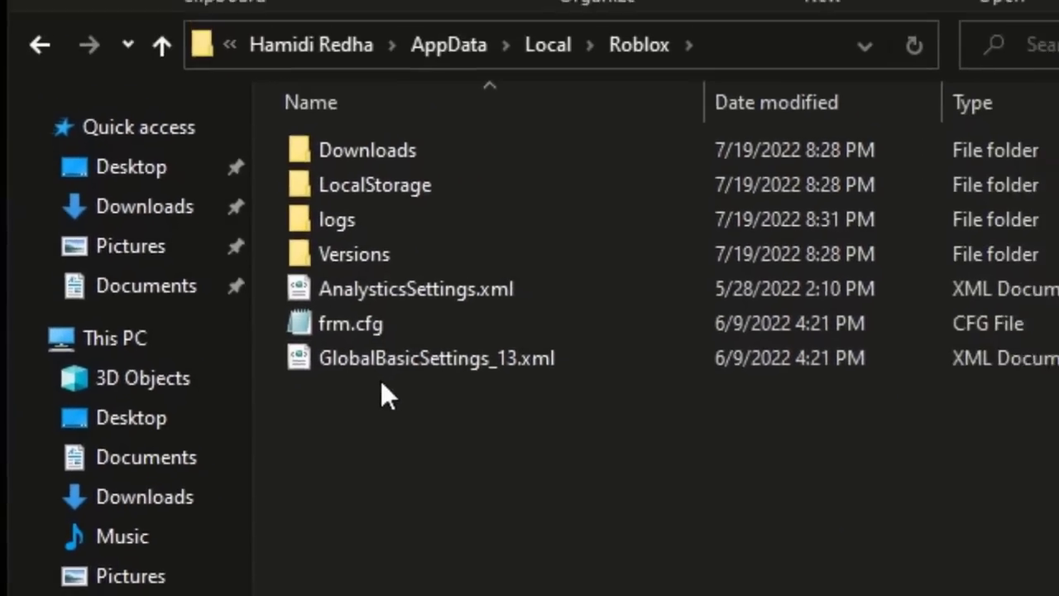
{"action": "left_click_drag", "start_coordinate": [381, 382], "coordinate": [395, 510]}
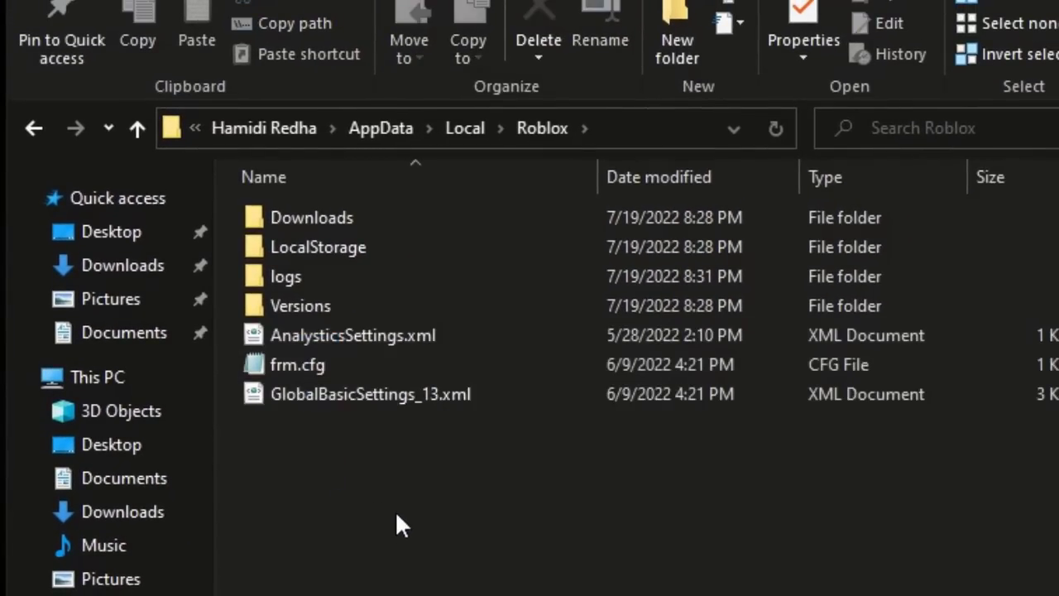
{"action": "left_click_drag", "start_coordinate": [391, 577], "coordinate": [321, 331]}
{"action": "right_click", "coordinate": [319, 337]}
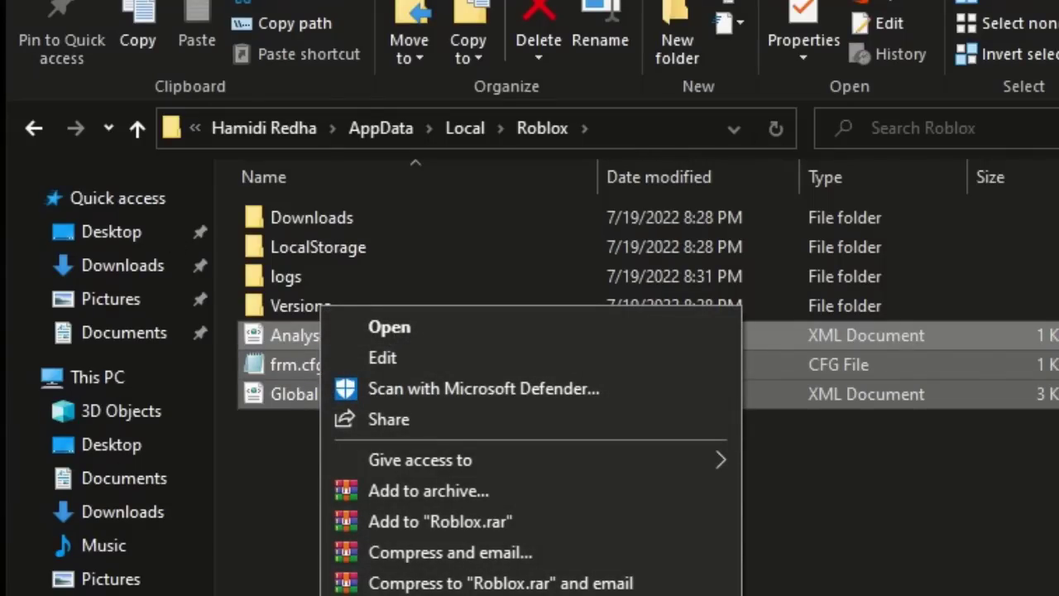
{"action": "key", "text": "Delete"}
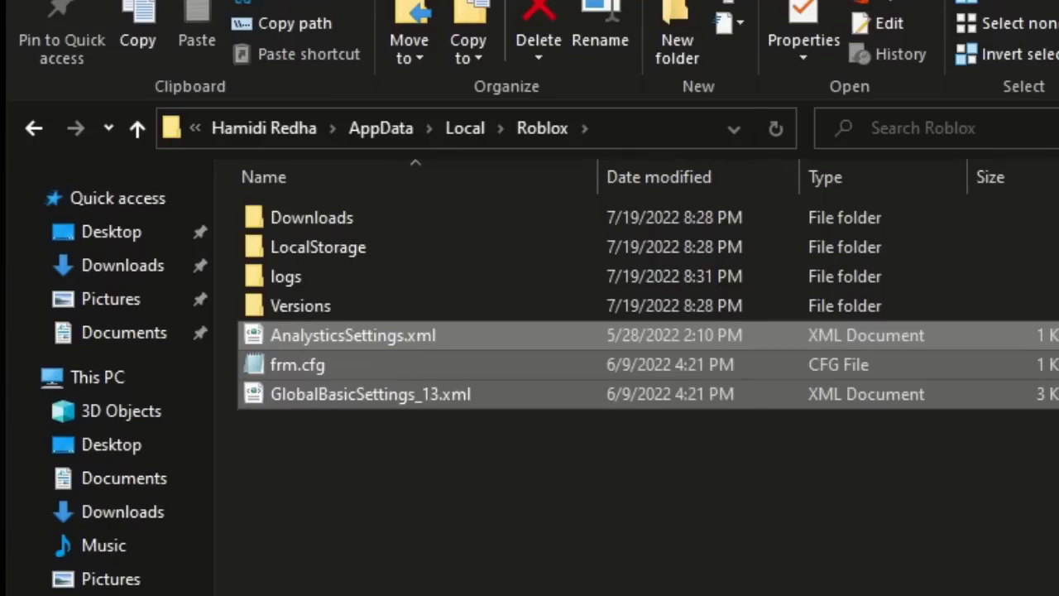
Open the Roblox Versions\version-e0aac2da98484890 folder
{"action": "double_click", "coordinate": [324, 306]}
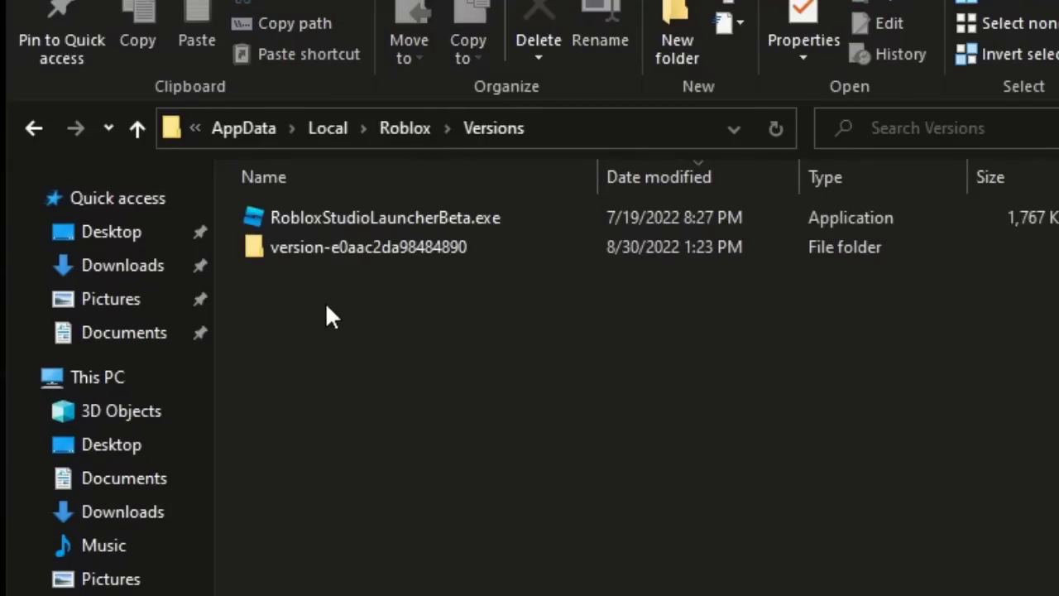
{"action": "double_click", "coordinate": [395, 248]}
{"action": "left_click", "coordinate": [41, 125]}
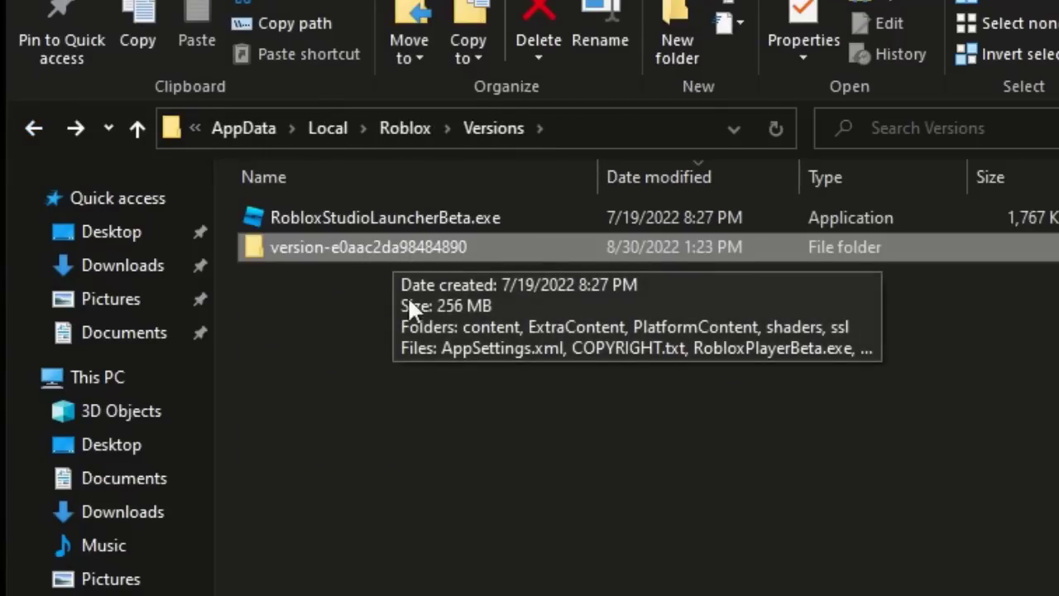
{"action": "left_click", "coordinate": [469, 326]}
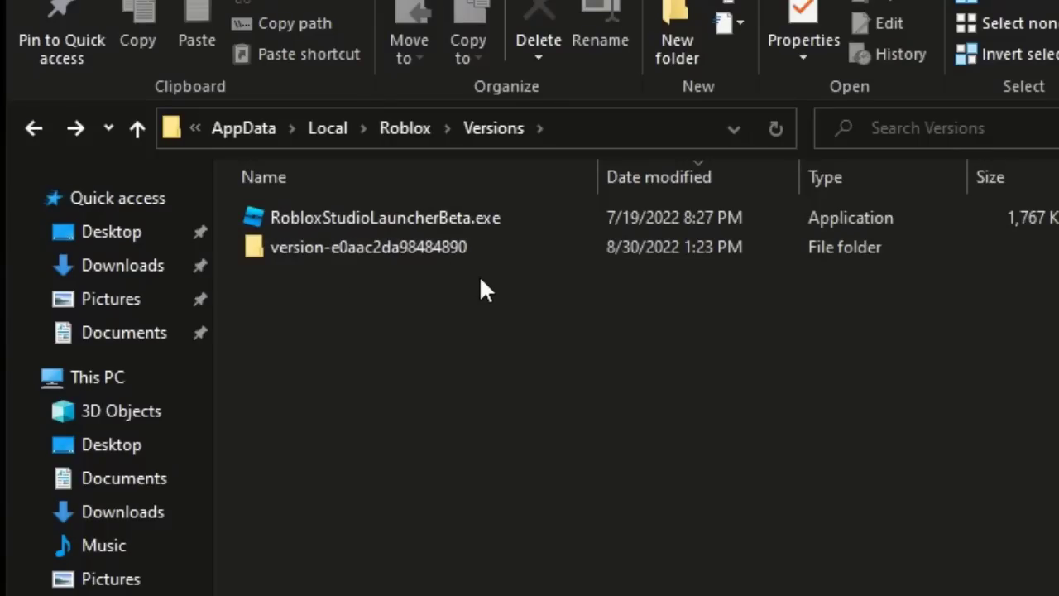
{"action": "double_click", "coordinate": [477, 251]}
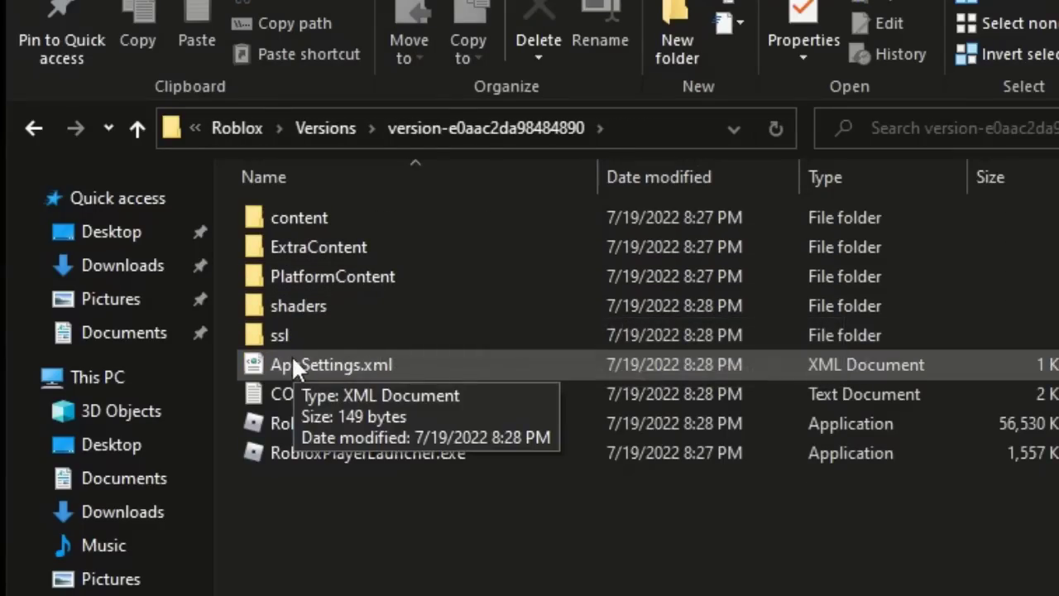
Delete AppSettings.xml from the version folder
{"action": "left_click", "coordinate": [310, 368]}
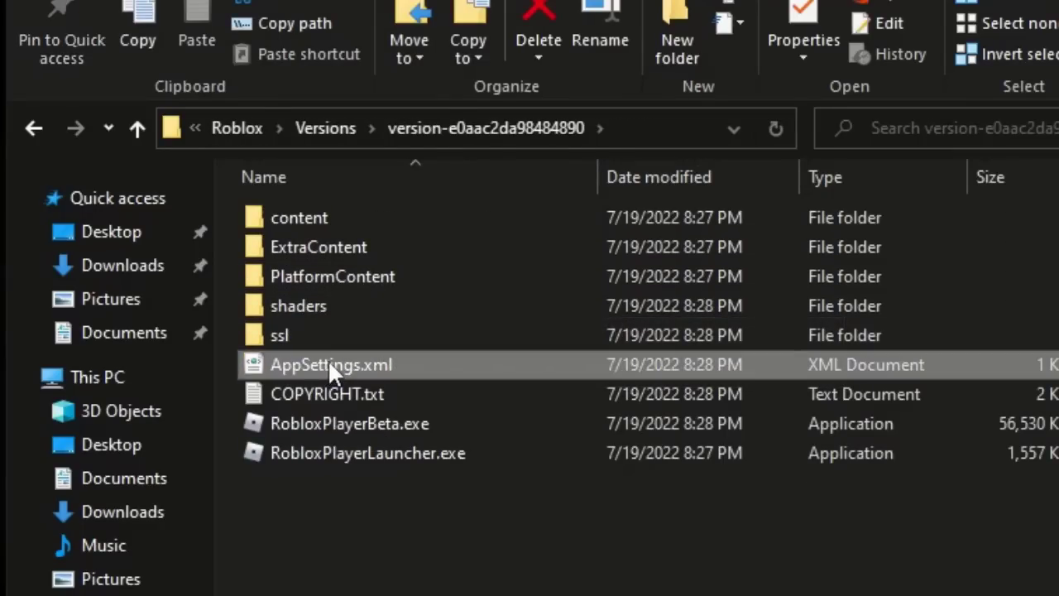
{"action": "right_click", "coordinate": [329, 365]}
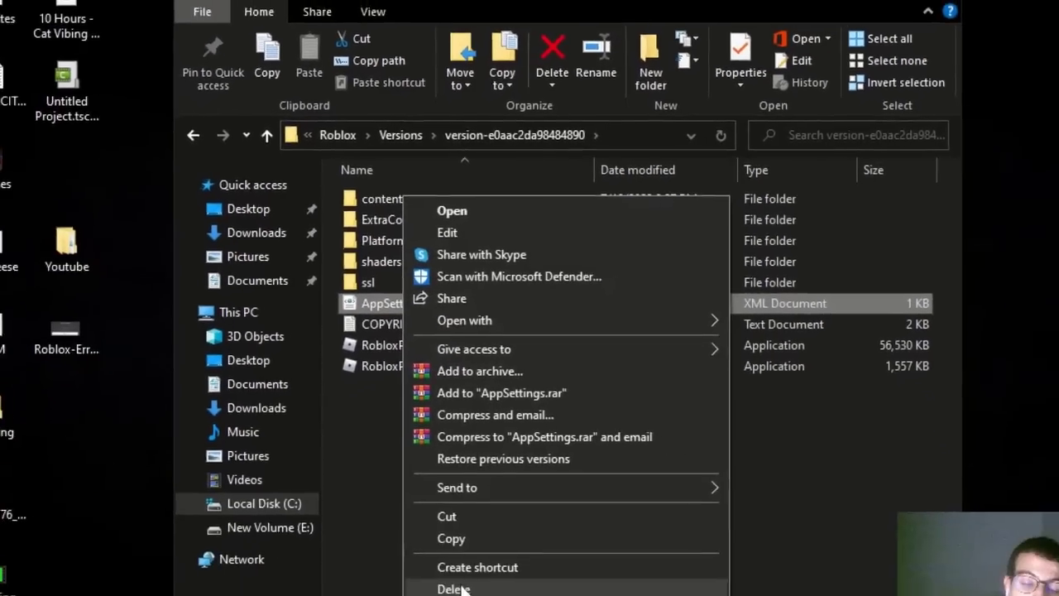
{"action": "left_click", "coordinate": [480, 521]}
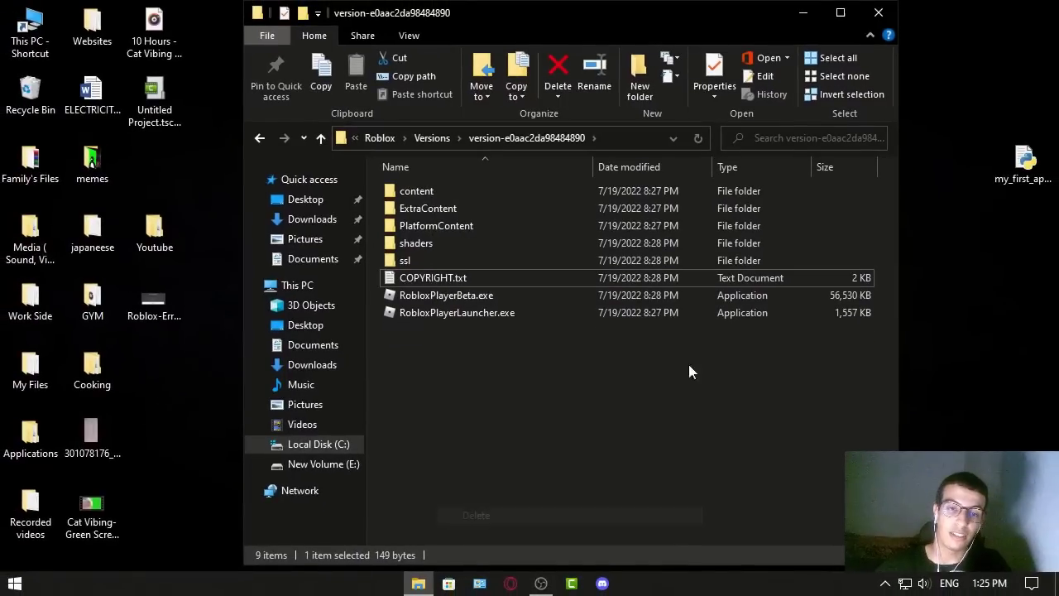
Close File Explorer and search Windows for 'control' to launch Control Panel
{"action": "left_click", "coordinate": [875, 25]}
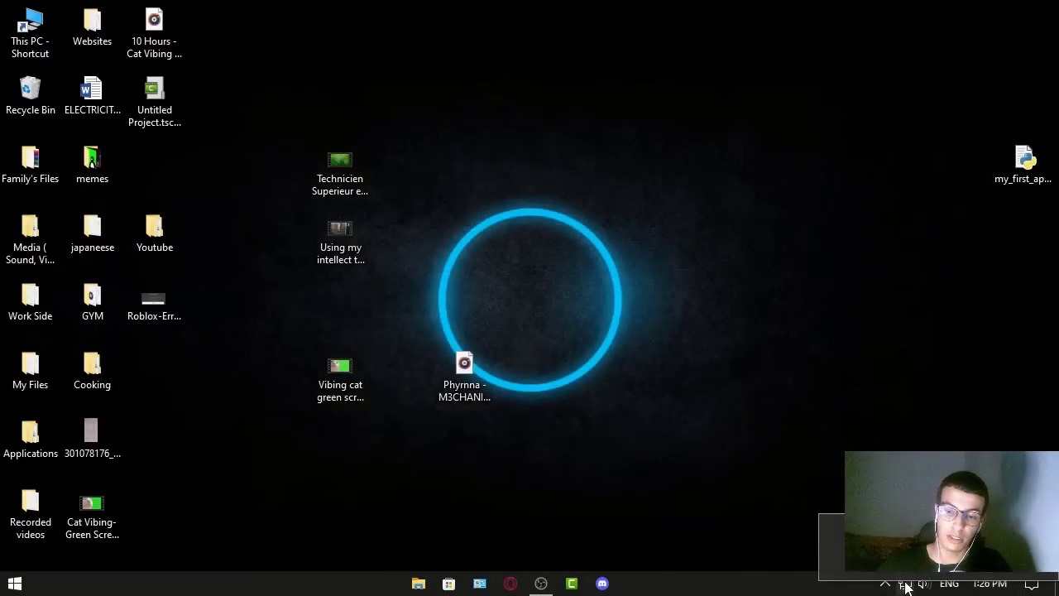
{"action": "left_click", "coordinate": [15, 583]}
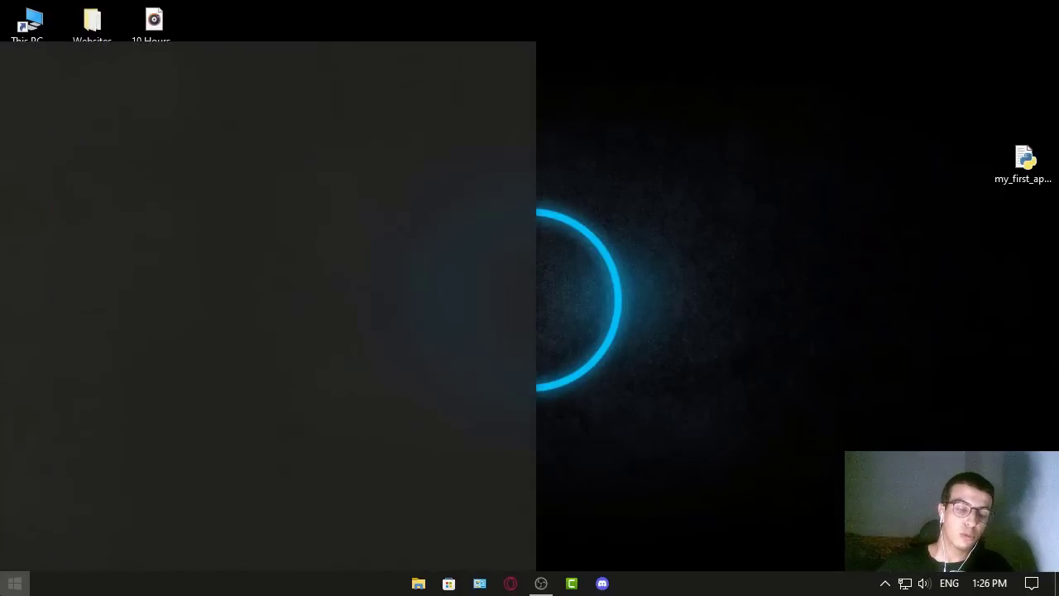
{"action": "key", "text": "super"}
{"action": "type", "text": "control"}
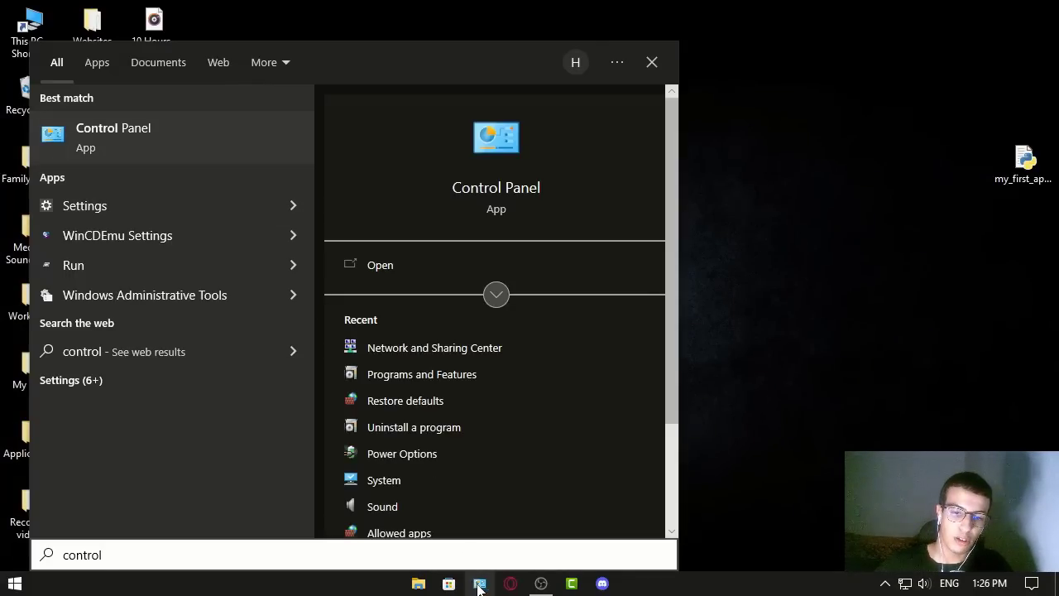
{"action": "left_click", "coordinate": [478, 584]}
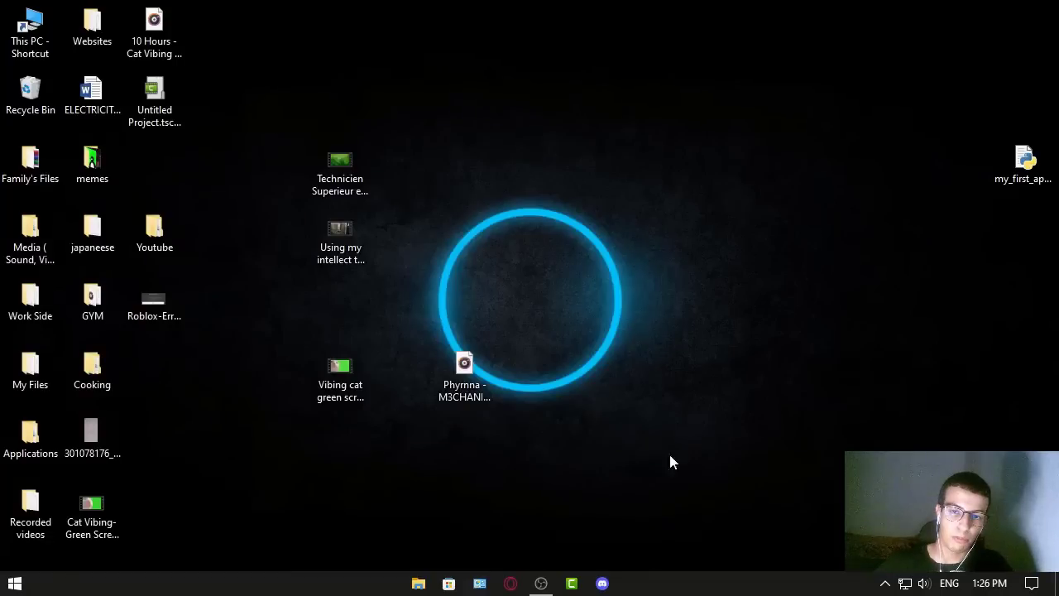
Go via Network and Internet and Network and Sharing Center to the Ethernet Status dialog
{"action": "left_click", "coordinate": [478, 584]}
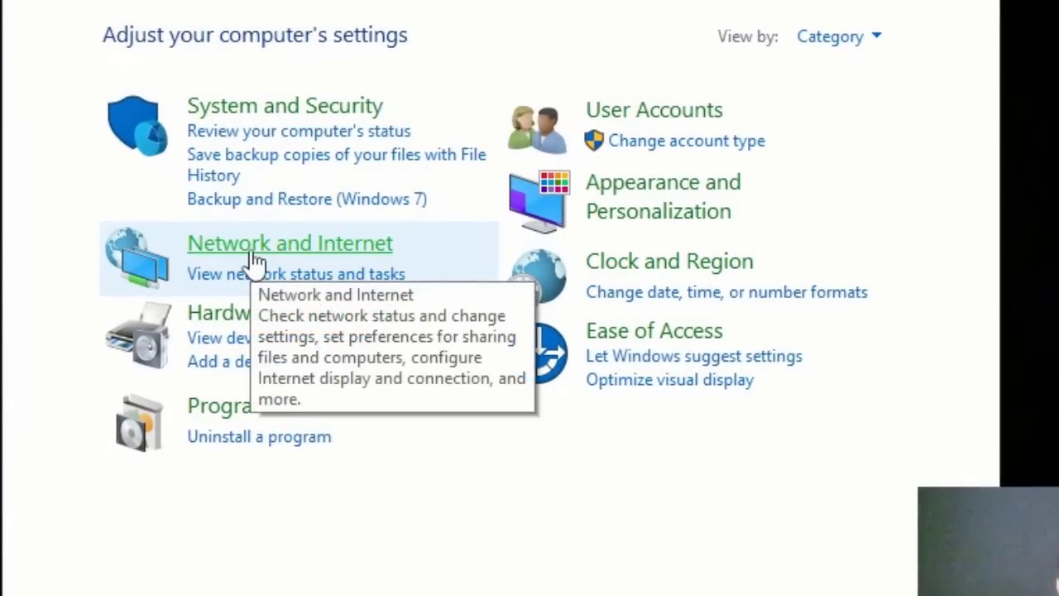
{"action": "left_click", "coordinate": [254, 259]}
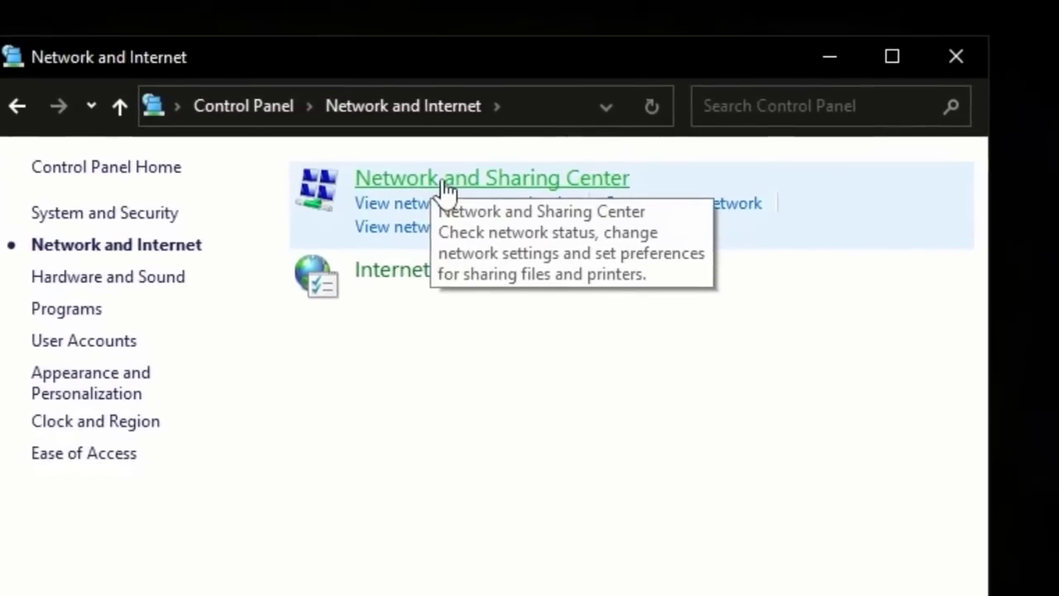
{"action": "left_click", "coordinate": [471, 57]}
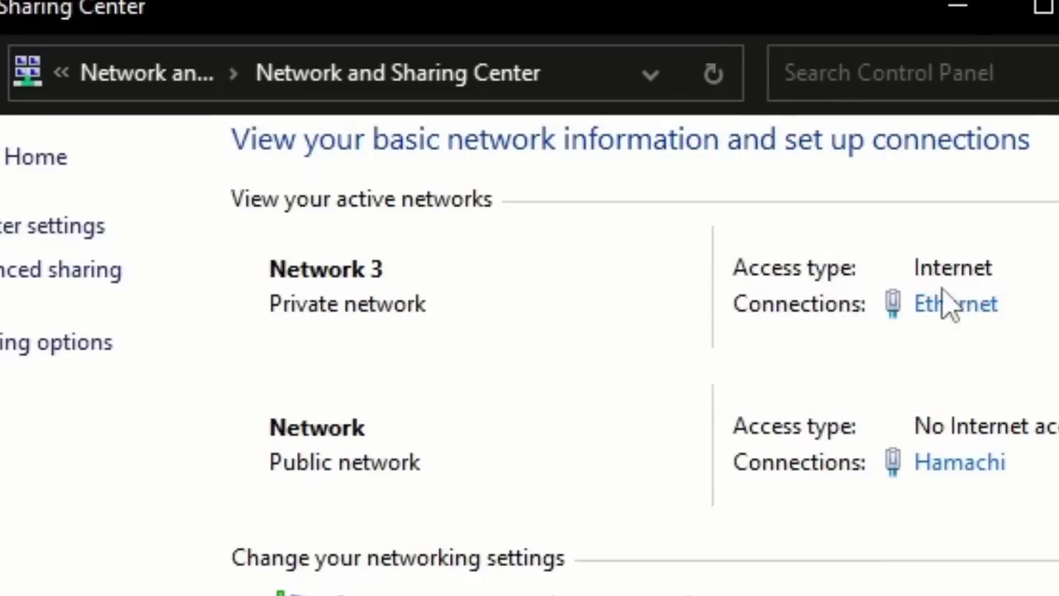
{"action": "left_click", "coordinate": [953, 306]}
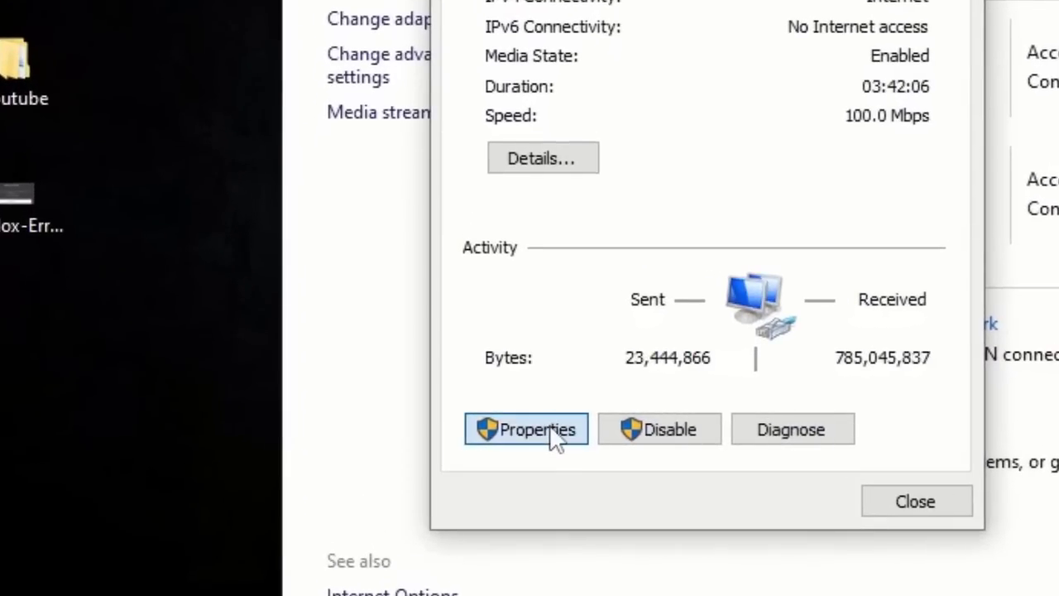
Set Ethernet's IPv4 DNS servers to 8.8.8.8 and 8.8.4.4, with settings validated on exit
{"action": "left_click", "coordinate": [444, 431]}
{"action": "left_click", "coordinate": [652, 216]}
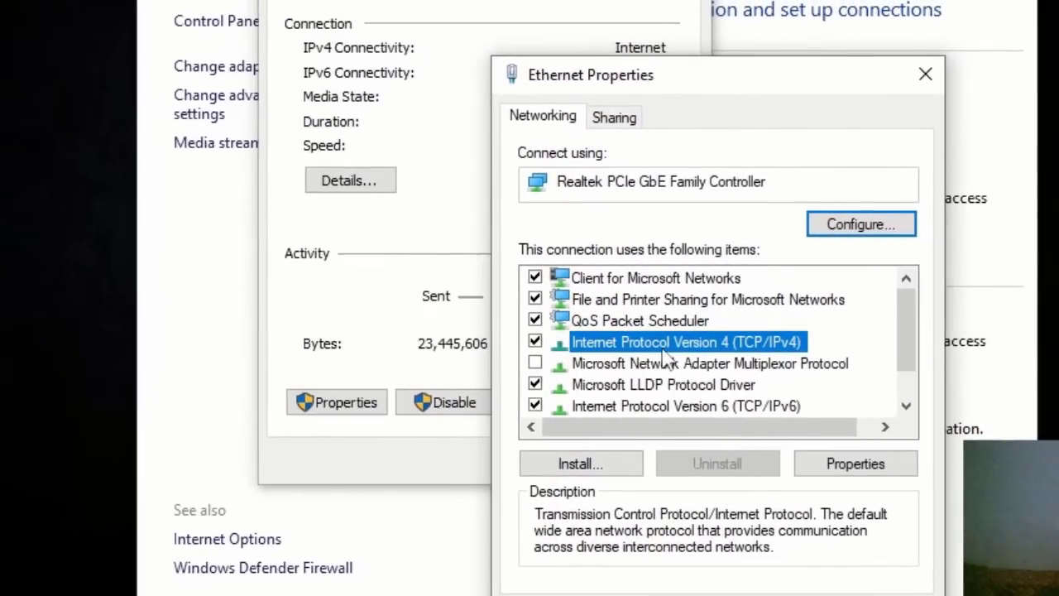
{"action": "left_click_drag", "start_coordinate": [694, 79], "coordinate": [438, 0]}
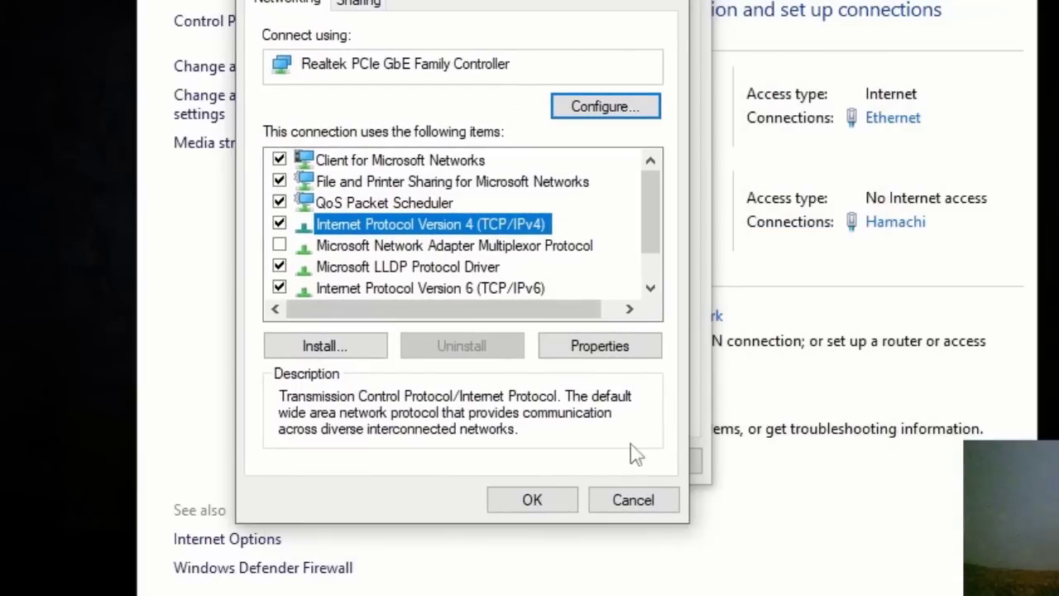
{"action": "left_click", "coordinate": [603, 354]}
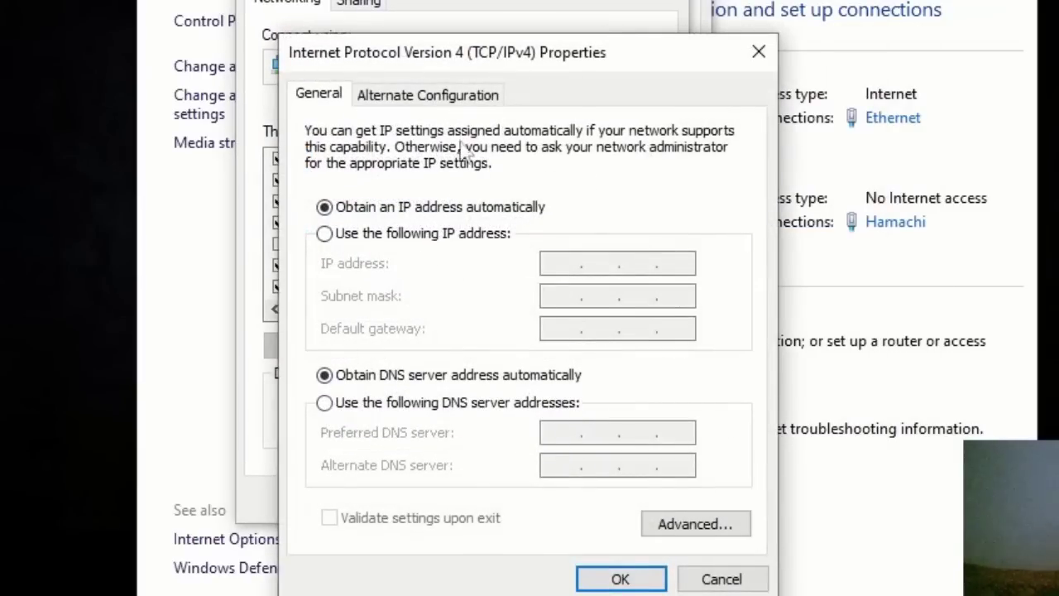
{"action": "left_click_drag", "start_coordinate": [482, 63], "coordinate": [474, 0]}
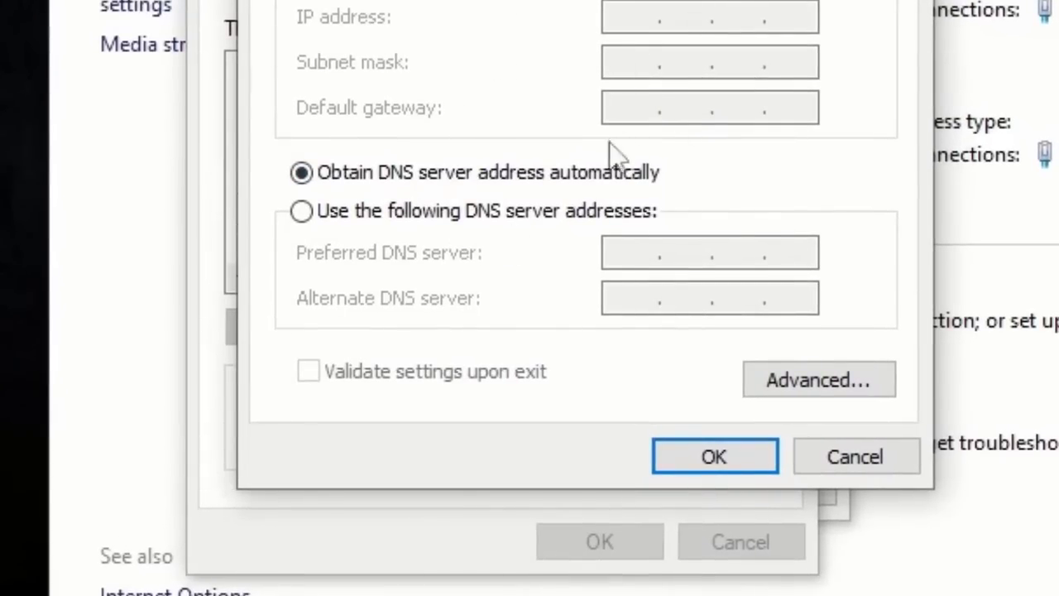
{"action": "left_click", "coordinate": [302, 215]}
{"action": "left_click", "coordinate": [717, 294]}
{"action": "type", "text": "8.8.4.4"}
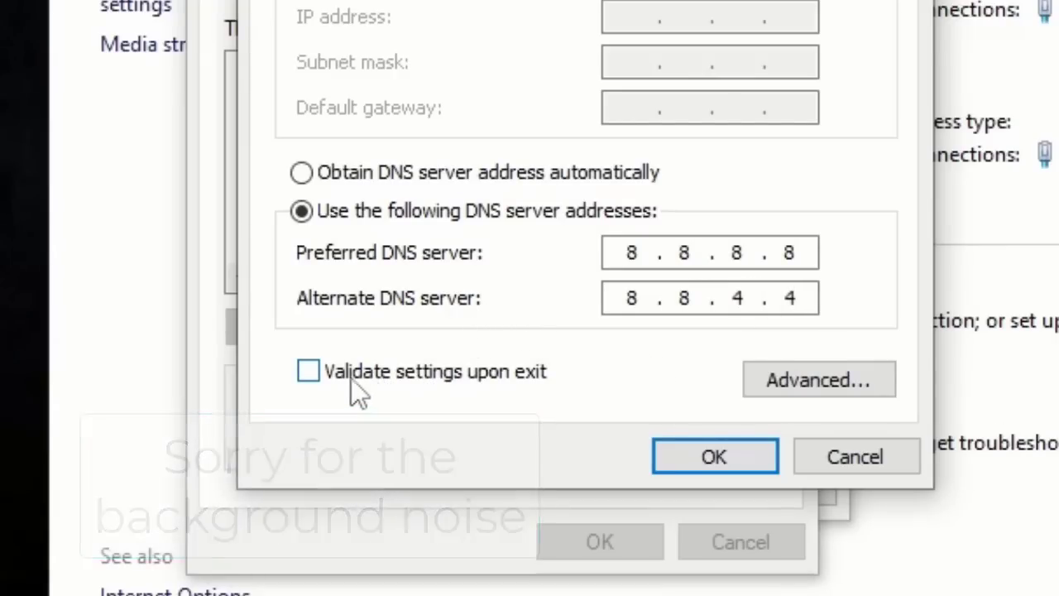
{"action": "left_click", "coordinate": [309, 371]}
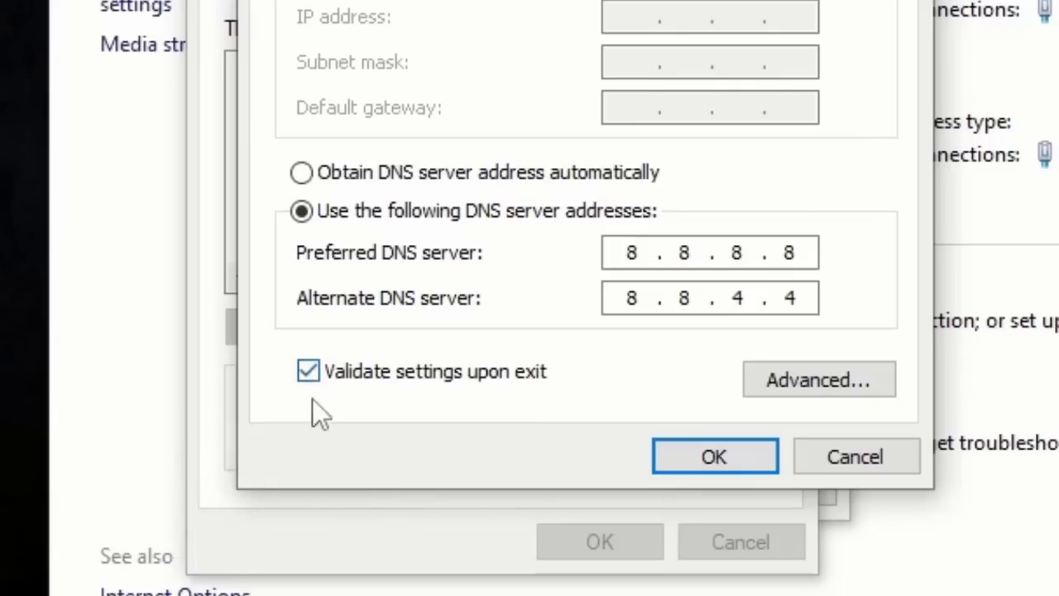
Apply the DNS changes, close Ethernet Properties, and run network diagnostics
{"action": "left_click", "coordinate": [749, 460]}
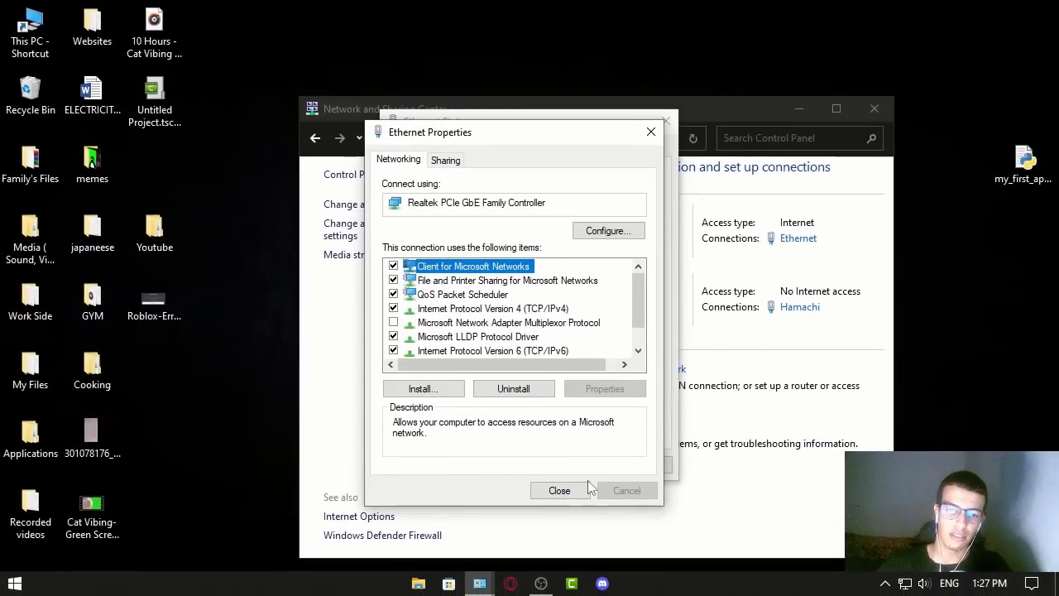
{"action": "left_click", "coordinate": [583, 489]}
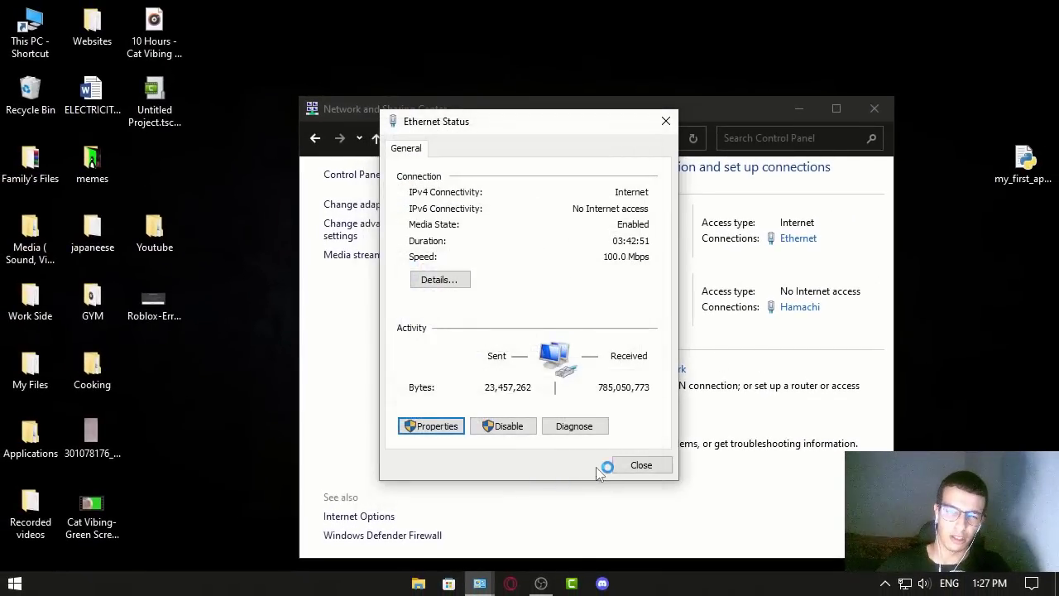
{"action": "left_click", "coordinate": [570, 425]}
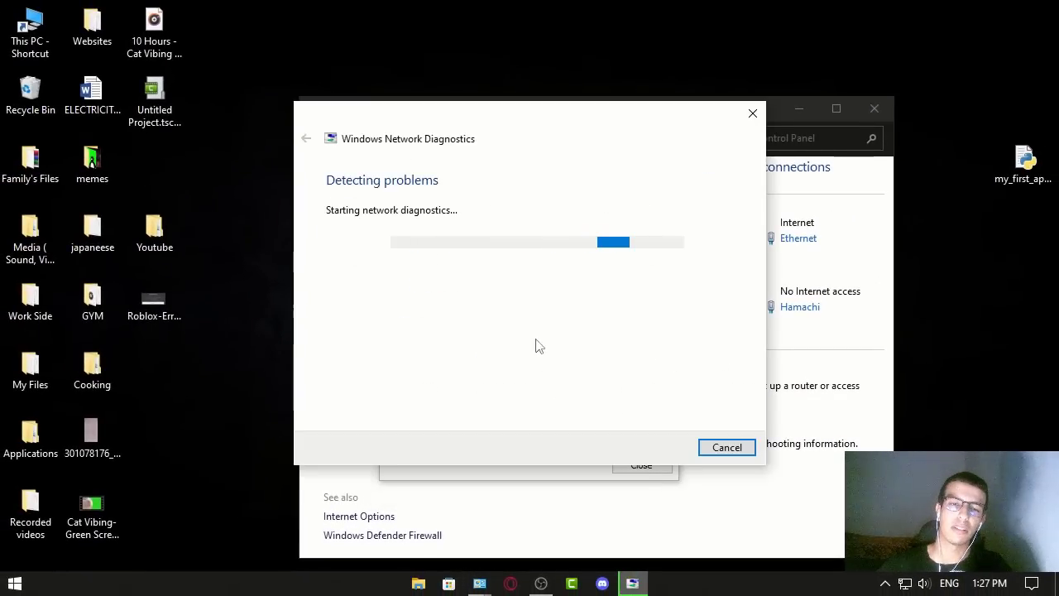